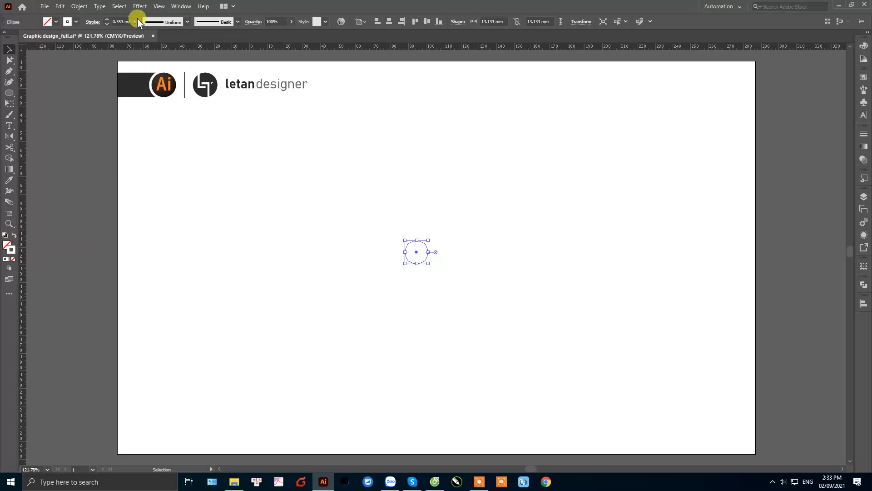
Step: Give the small circle a 5 mm black stroke
left_click(152, 152)
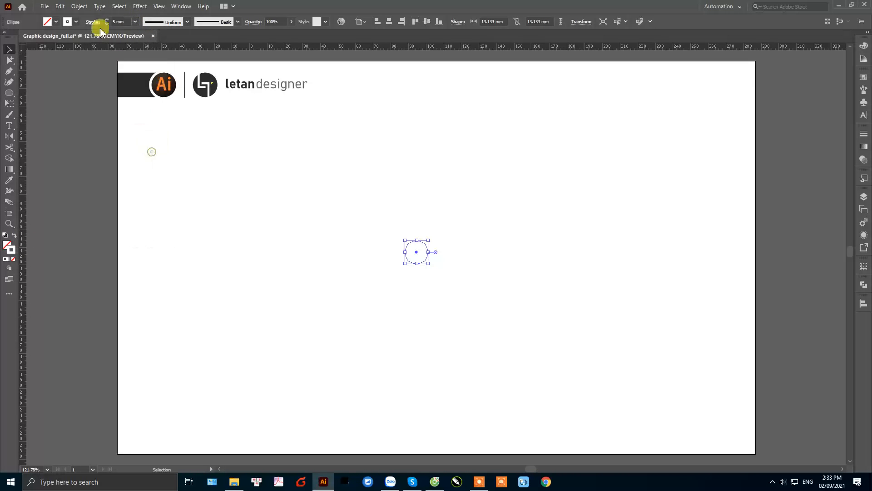
left_click(67, 22)
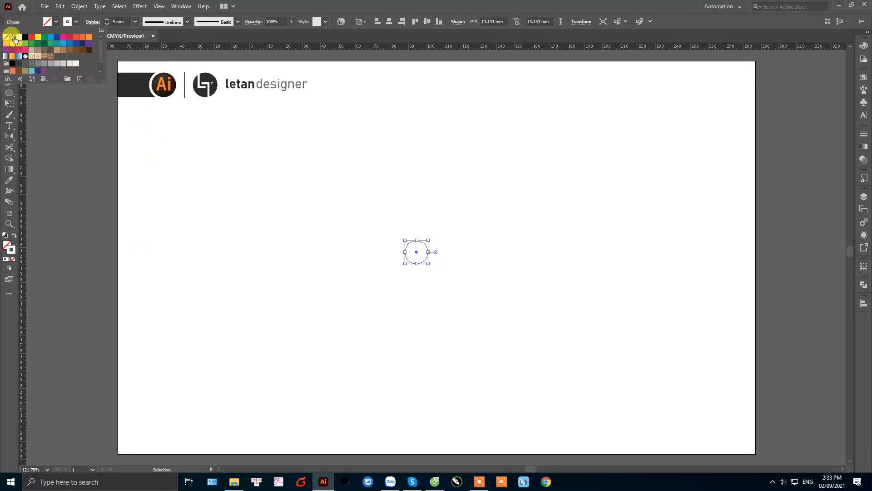
left_click(14, 39)
left_click(451, 248)
Step: Add two concentric rings around the small circle with Offset Path, each offset outward by 9 mm with miter joins
left_click_drag(393, 225, 452, 271)
left_click(429, 251)
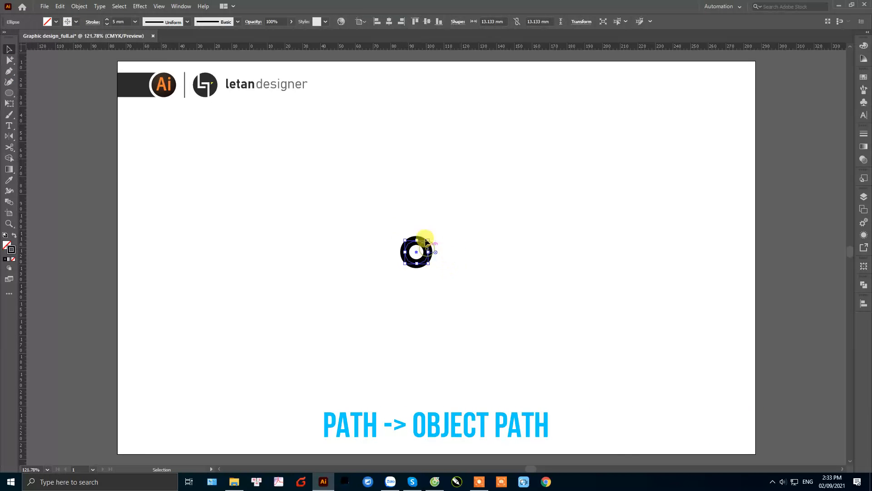
left_click(79, 6)
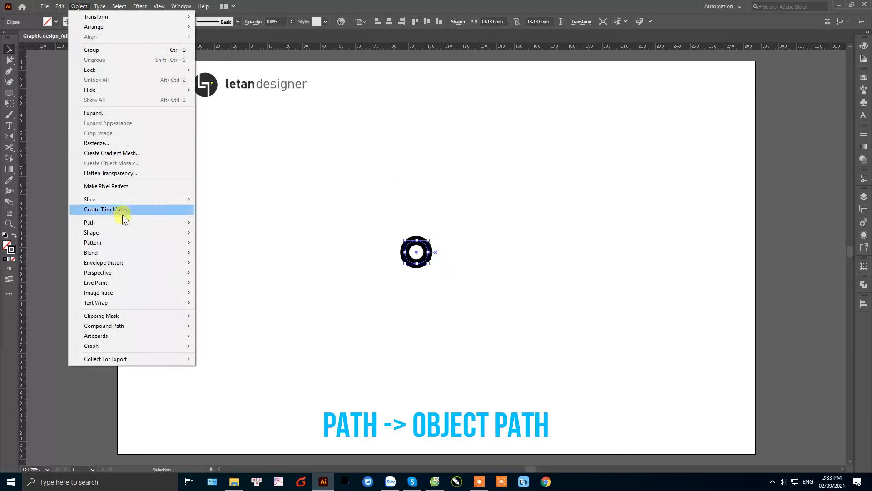
mouse_move(124, 221)
left_click(241, 256)
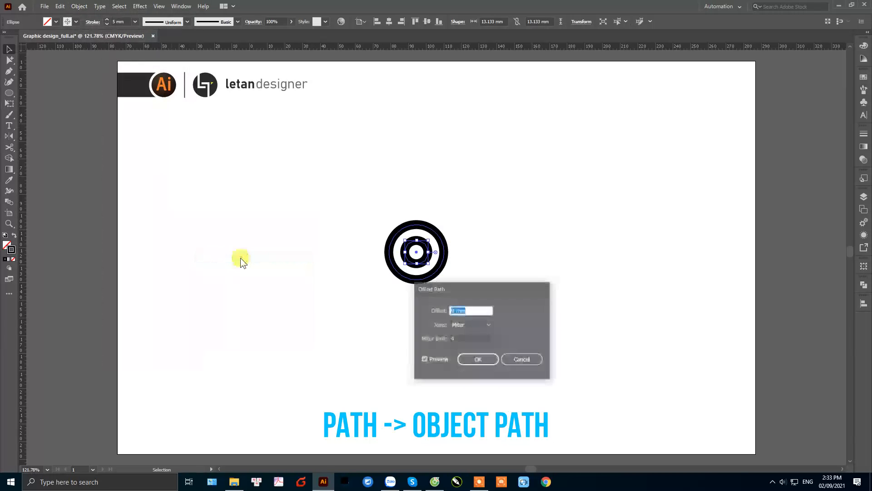
left_click(478, 360)
left_click(78, 6)
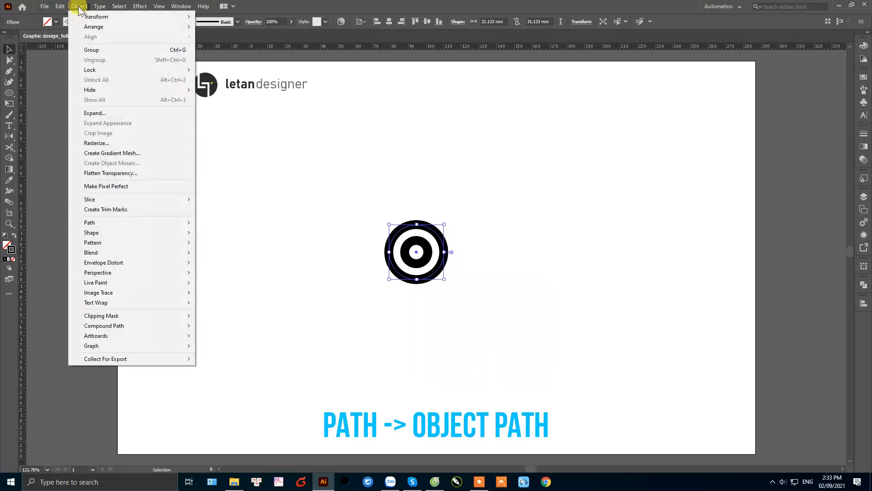
mouse_move(121, 223)
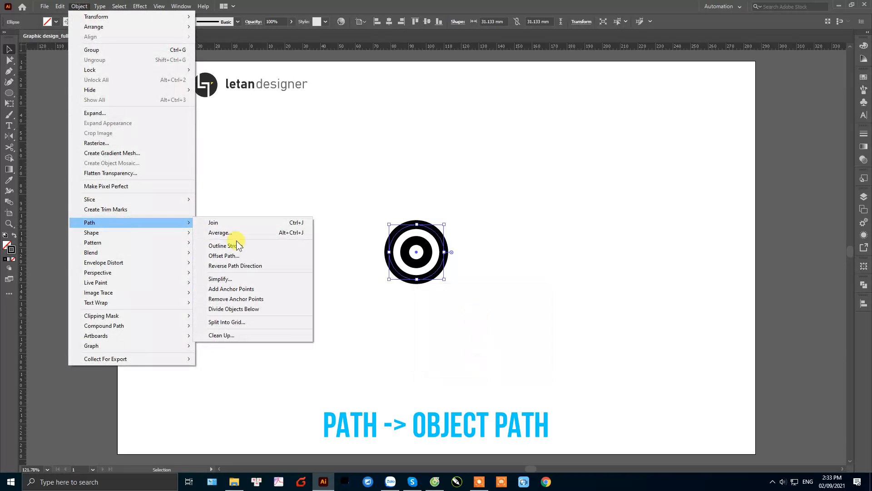
left_click(241, 255)
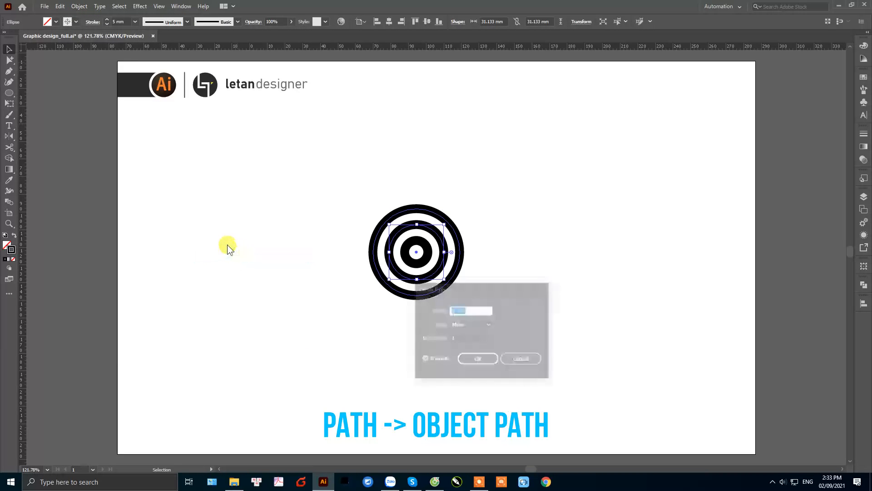
left_click(475, 359)
Step: Add two more outer rings by offsetting the outermost circle 9 mm each time, keeping miter joins
left_click(86, 8)
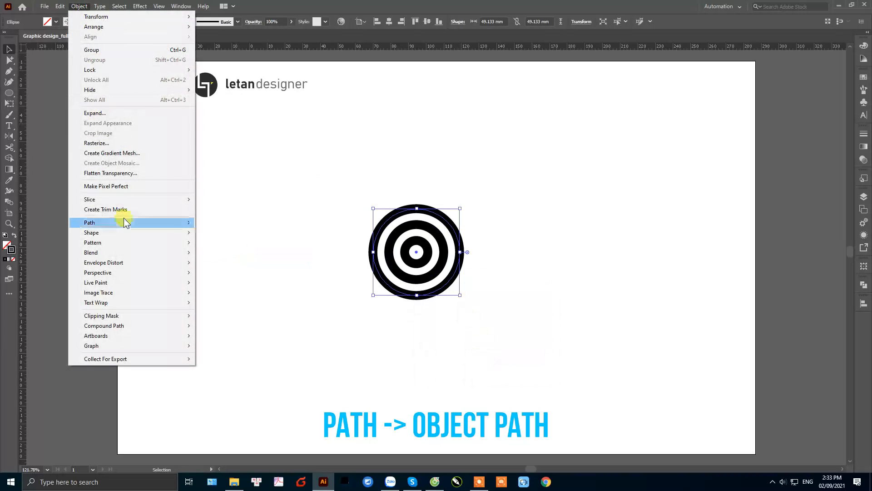
mouse_move(121, 222)
left_click(237, 257)
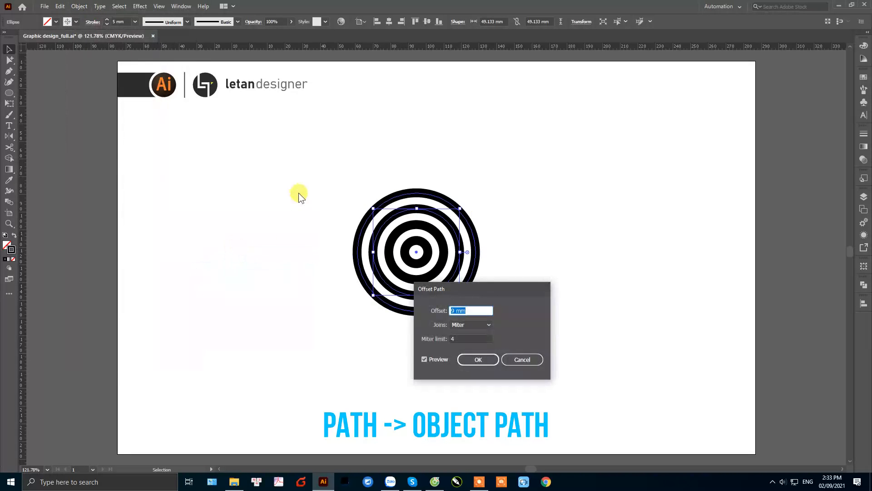
left_click(478, 359)
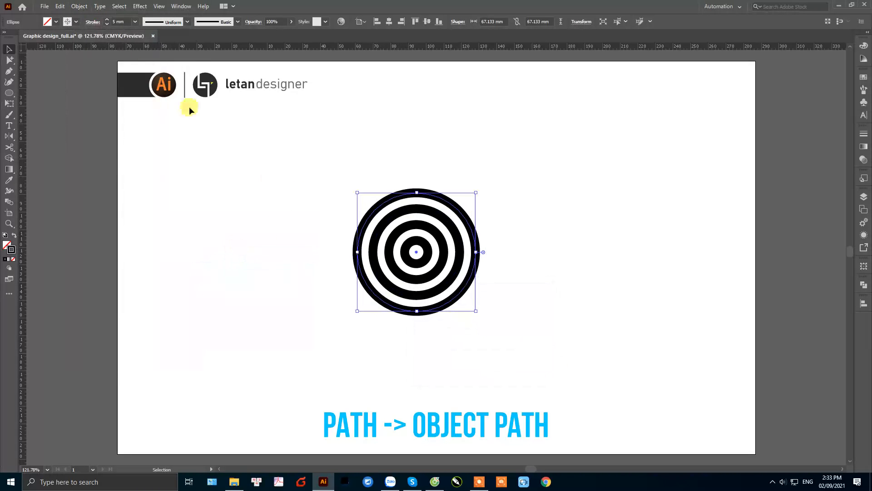
left_click(79, 7)
mouse_move(154, 222)
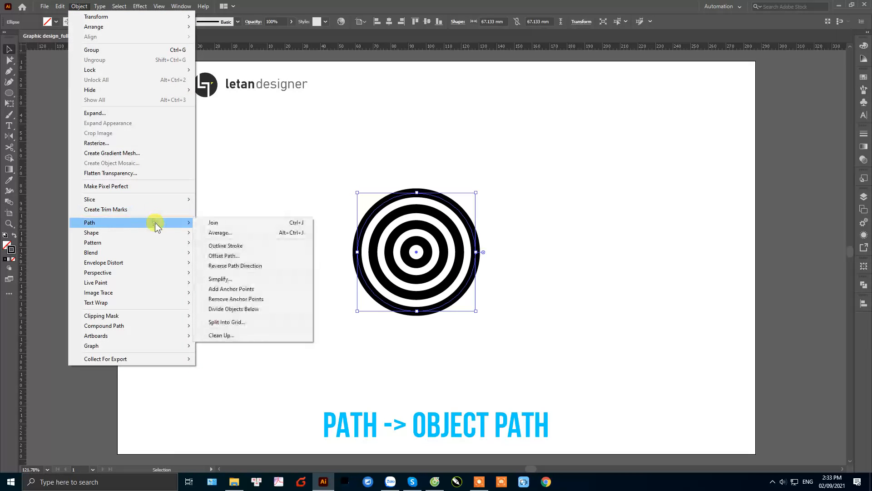
left_click(235, 256)
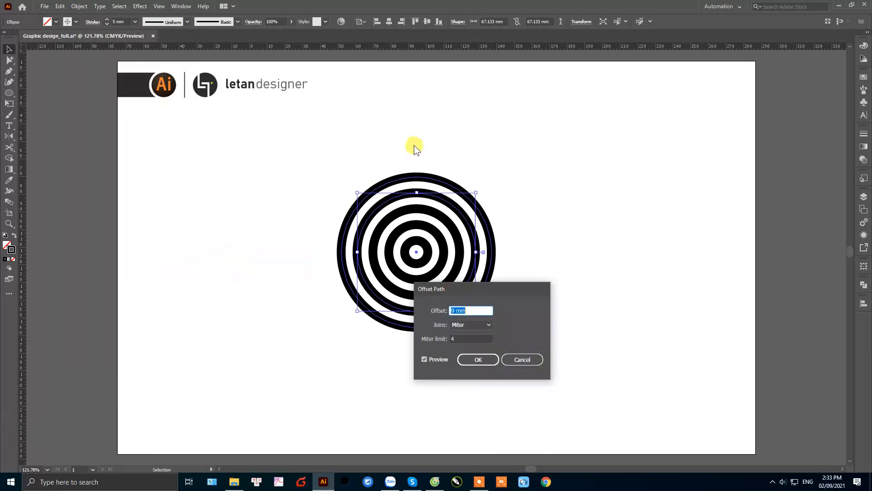
left_click(478, 359)
left_click(546, 240)
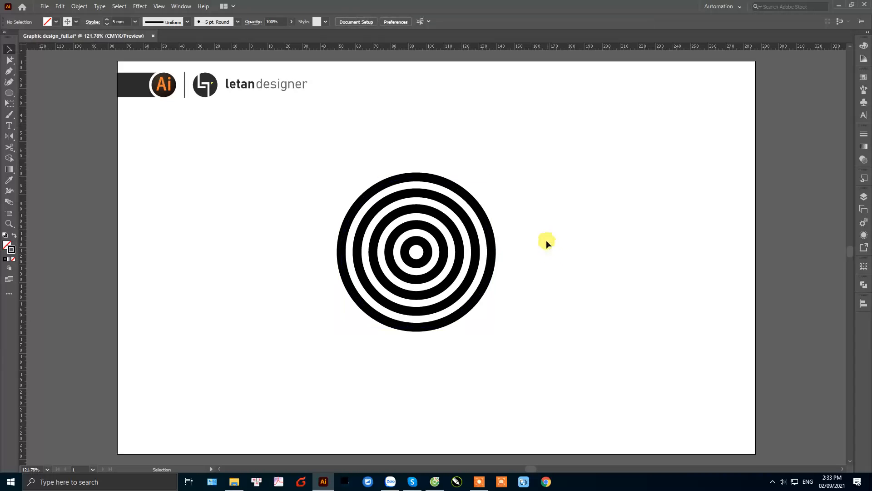
Step: Delete the bottom and right anchor points of all five circles, leaving only the upper-left quarter arcs
left_click(12, 62)
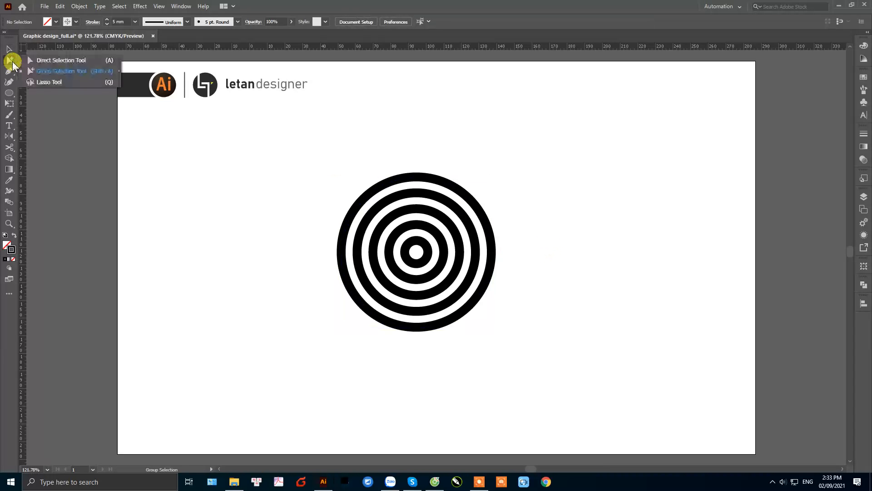
left_click(55, 60)
left_click_drag(419, 341, 414, 258)
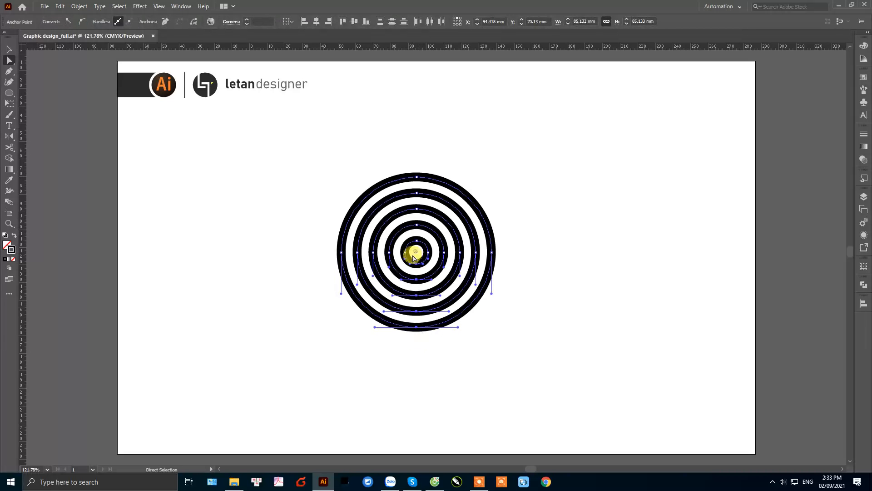
key("Delete")
left_click_drag(522, 282, 422, 252)
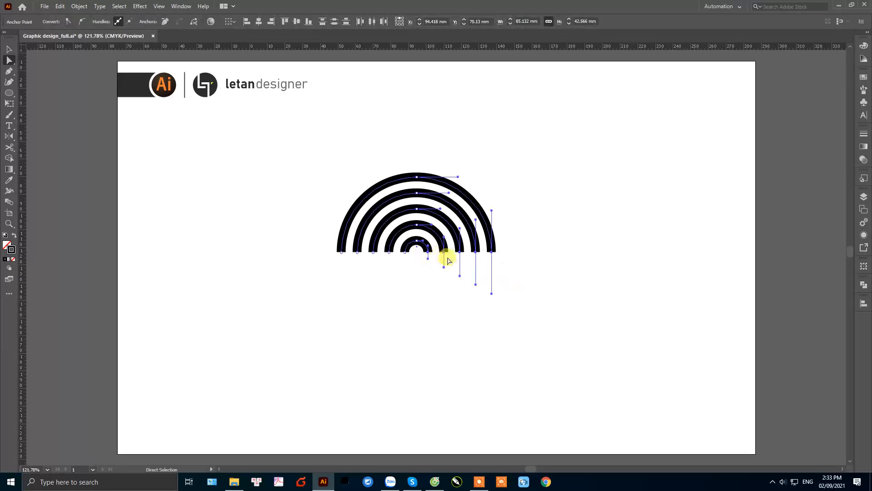
key("Delete")
left_click(526, 272)
Step: Expand the fill and stroke of all the quarter arcs into shapes and group them
left_click_drag(293, 142, 479, 278)
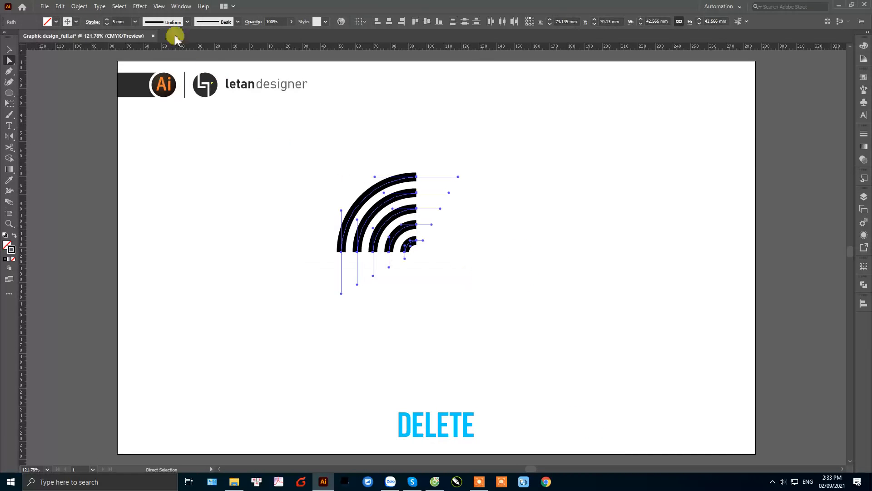
left_click(79, 6)
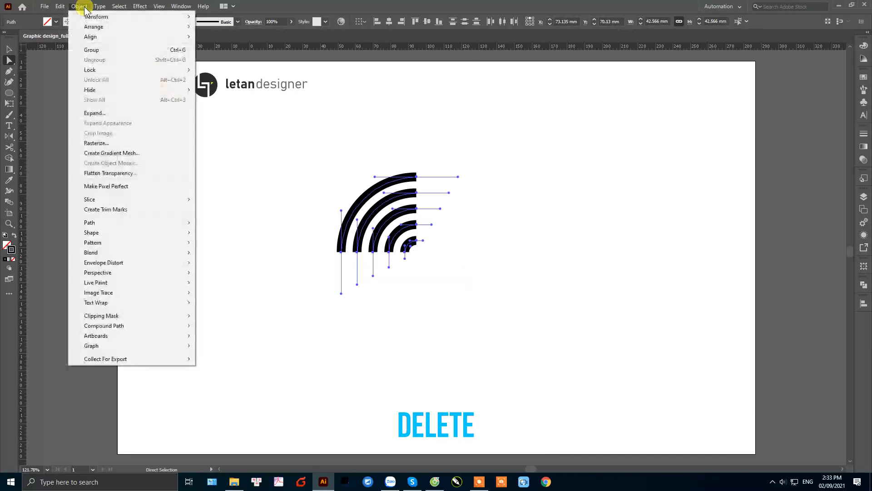
left_click(108, 113)
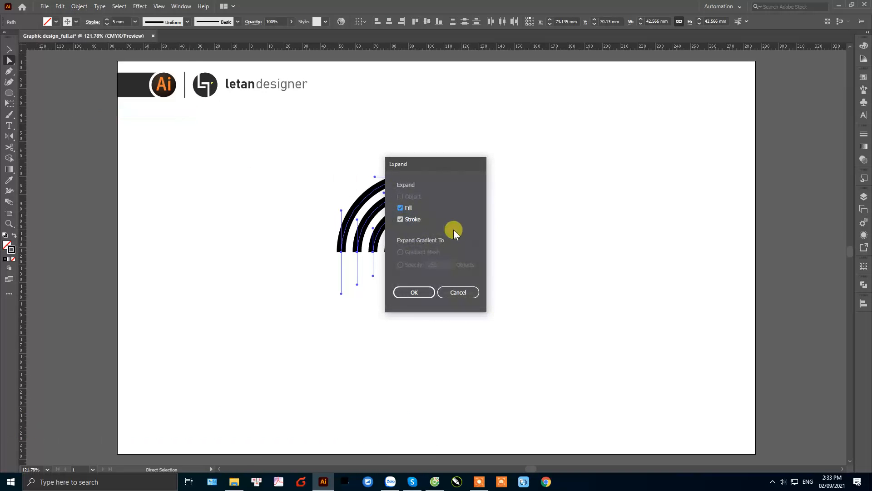
left_click(428, 291)
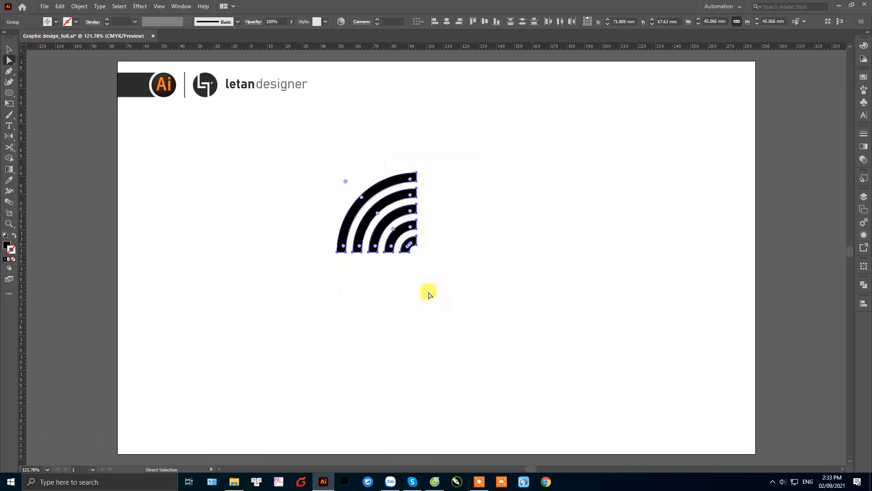
key("v")
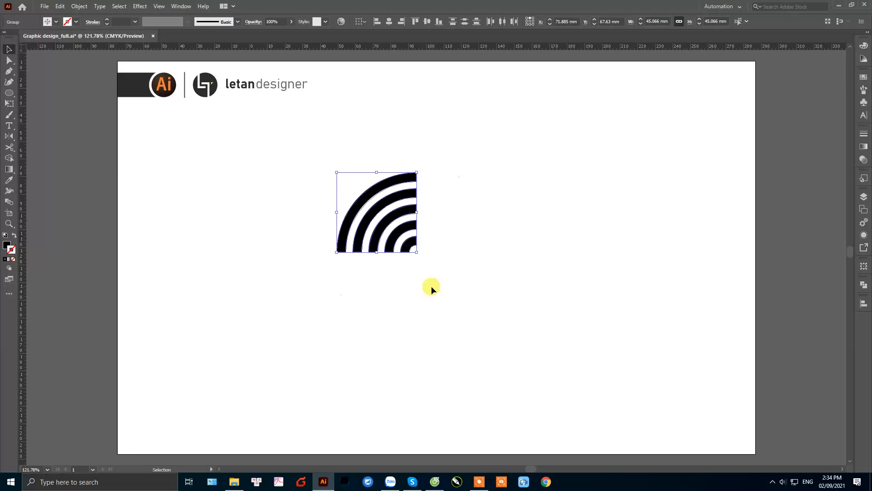
key("ctrl+shift+g")
left_click(433, 284)
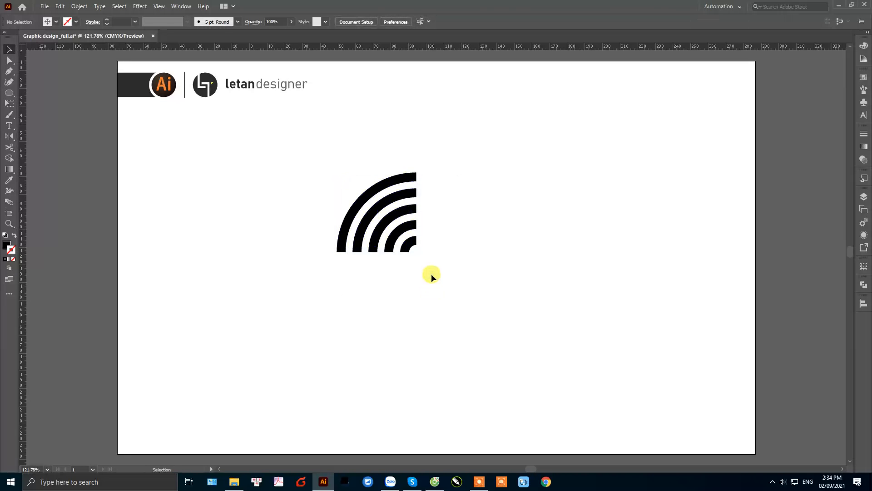
Step: Enlarge the arc group proportionally to about 83 mm square and place a copy flush against its right edge
left_click(368, 201)
left_click_drag(417, 251, 484, 319)
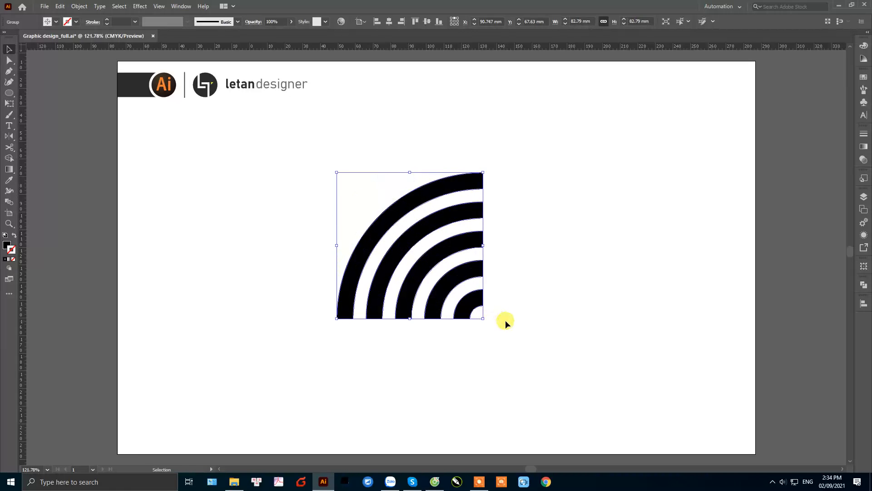
left_click(505, 320)
left_click_drag(414, 218, 479, 172)
left_click(478, 160)
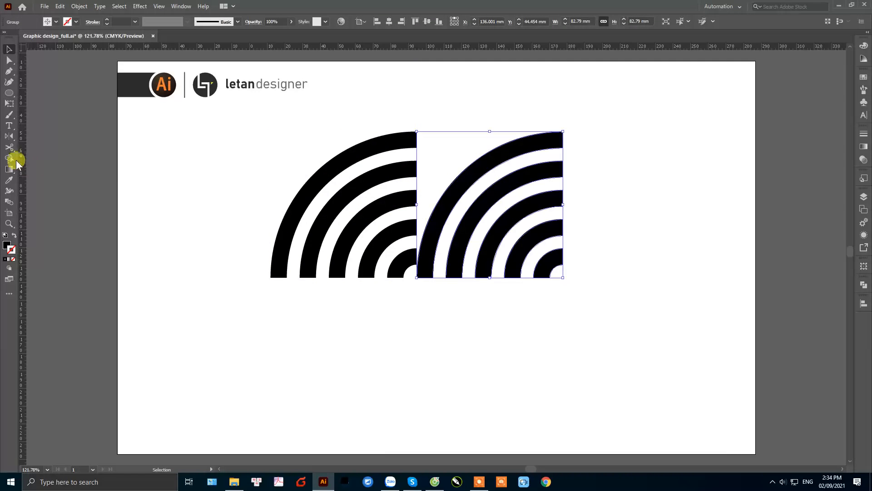
Step: Reflect the right-hand copy across the vertical axis to form a half circle of arches
double_click(10, 136)
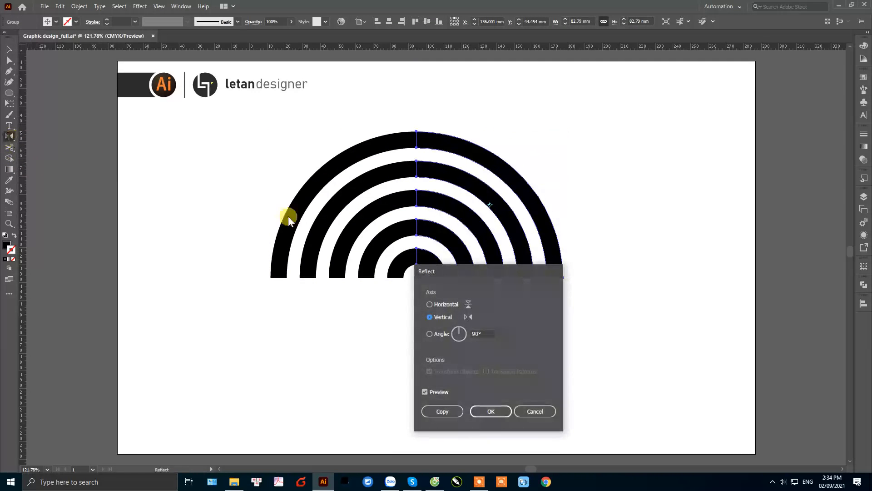
left_click_drag(481, 269, 675, 134)
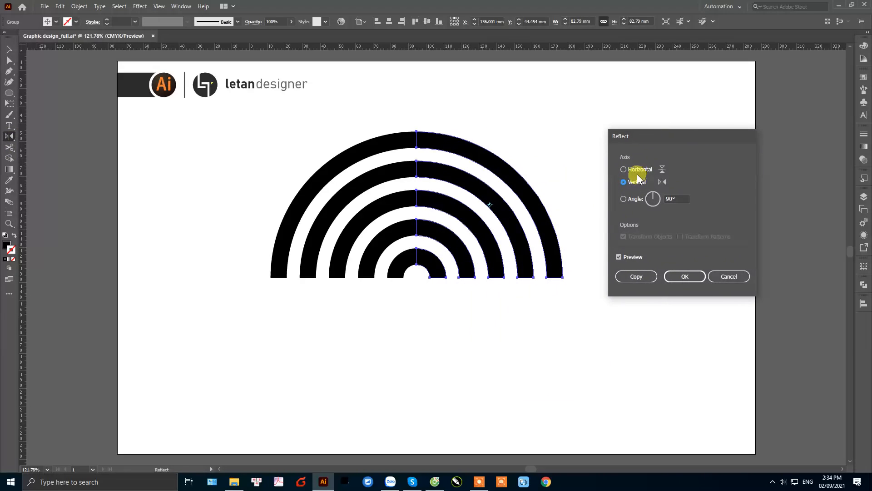
left_click(681, 276)
key("v")
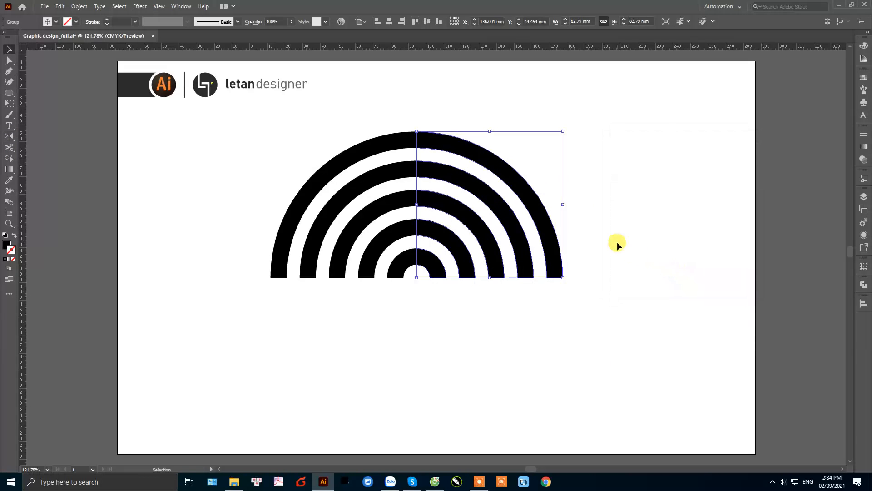
left_click(617, 242)
Step: Place a copy of both quarter groups directly below the half circle, touching its lower edge
left_click_drag(464, 150, 470, 301)
key("ctrl+z")
left_click(499, 108)
left_click(462, 100)
left_click(503, 188)
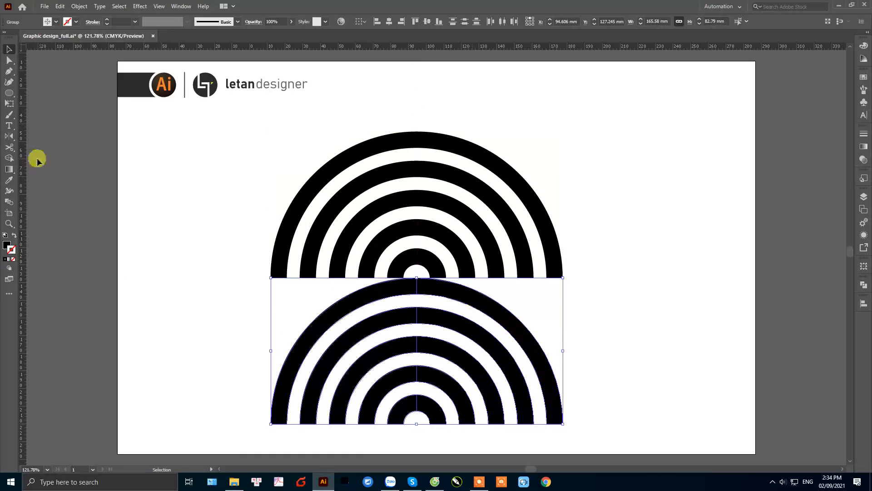
Step: Reflect the lower half-circle copy across the horizontal axis to complete the concentric rings
double_click(9, 136)
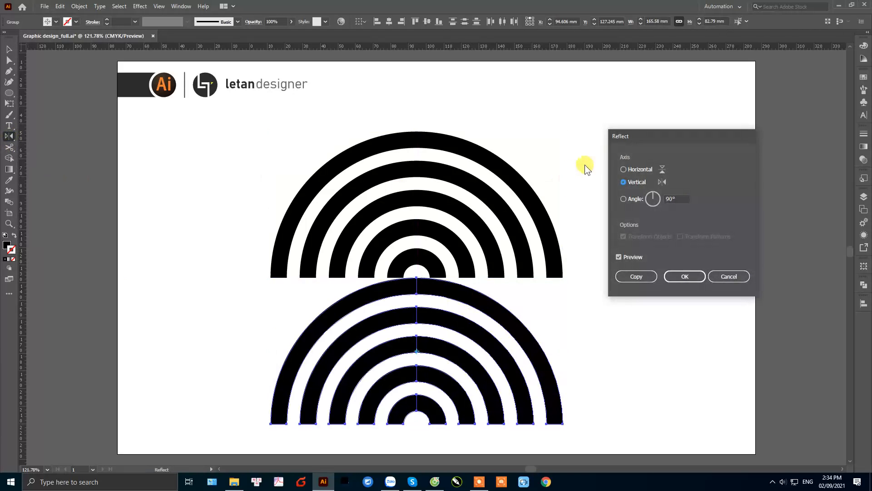
left_click(635, 169)
left_click(686, 275)
key("v")
left_click(622, 253)
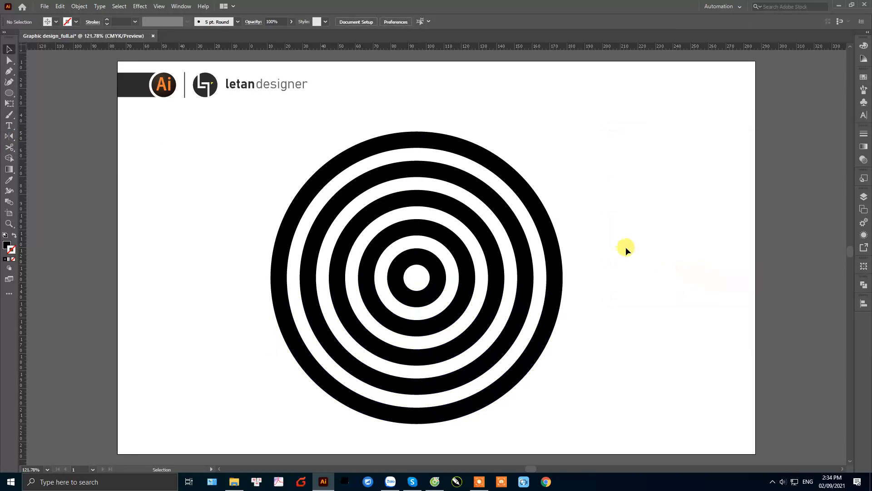
Step: Reflect the lower-right quarter group across the vertical axis so its arcs curve the opposite way
left_click(463, 292)
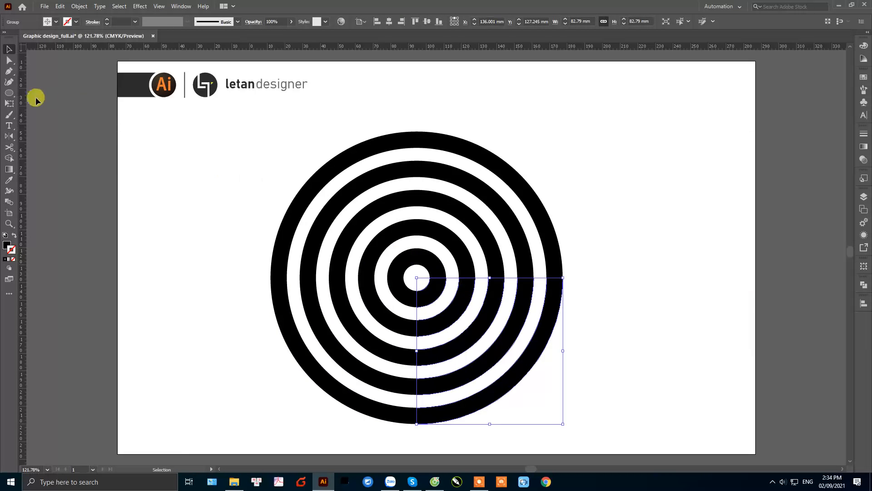
double_click(12, 135)
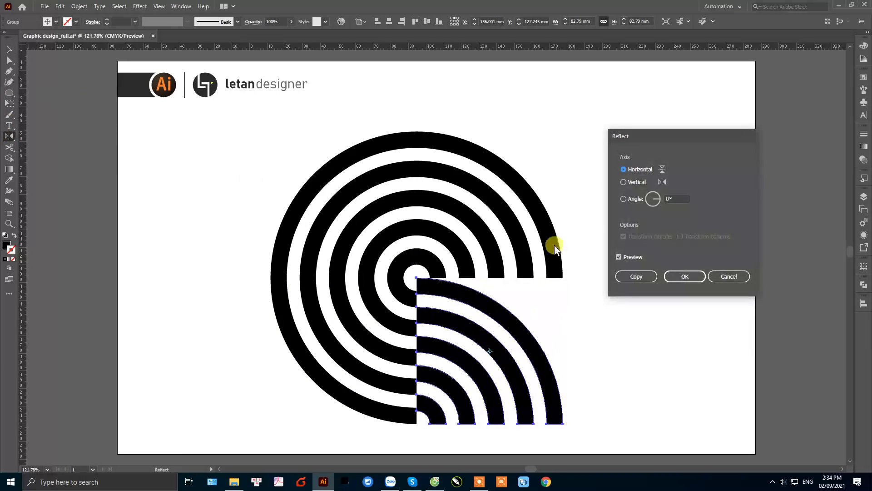
left_click(624, 182)
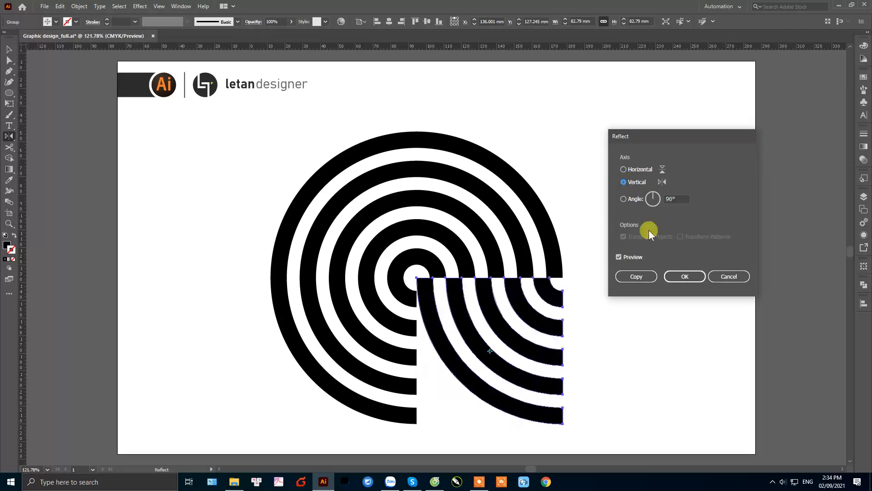
left_click(681, 276)
key("v")
left_click(651, 263)
scroll(436, 287, "up", 3)
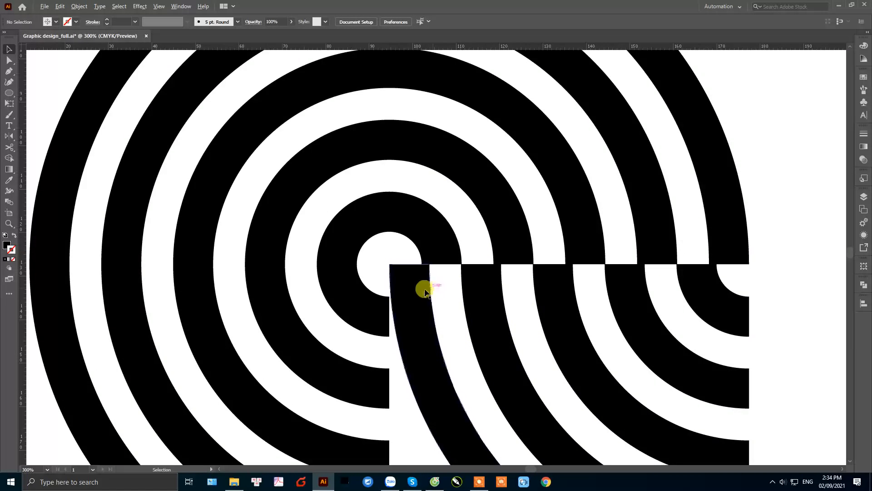
Step: Shift the lower-right quarter group sideways until its black stripes line up exactly with the ends of the upper arcs
left_click_drag(411, 287, 442, 288)
left_click(393, 269)
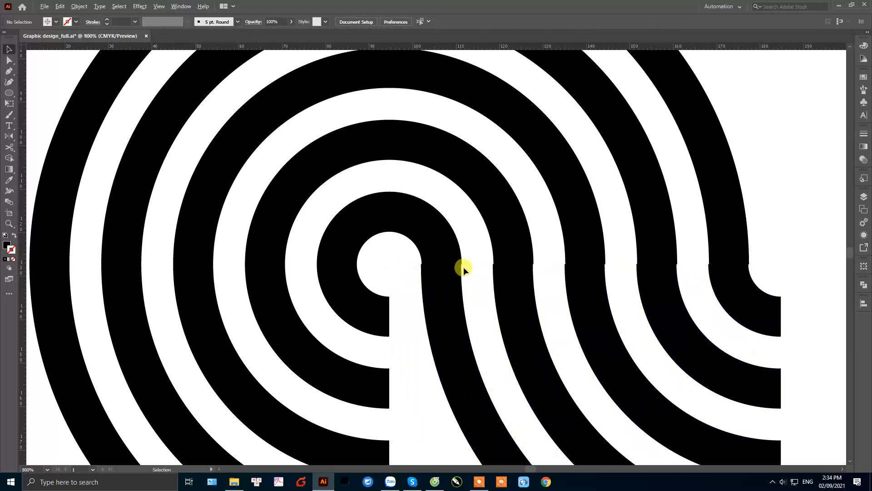
scroll(464, 267, "up", 3)
left_click_drag(428, 266, 380, 283)
left_click(326, 290)
left_click(296, 259)
key("ctrl+0")
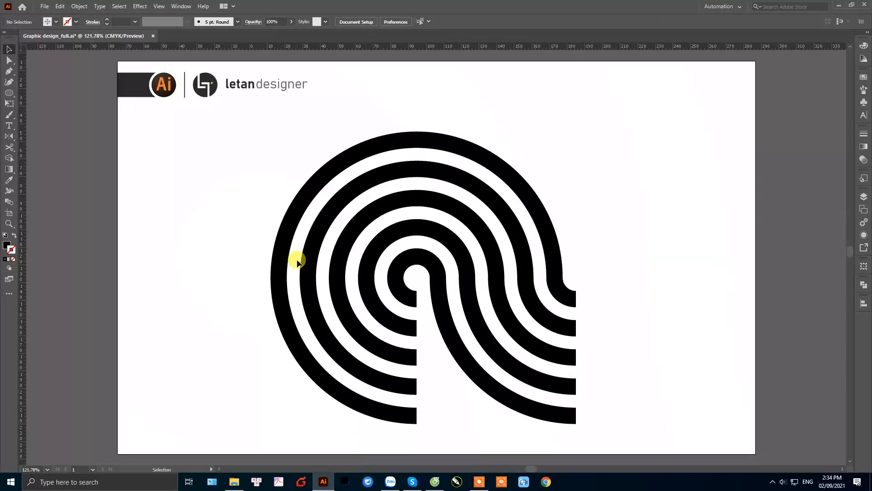
Step: Recolor the upper-right quarter group in CMYK mode to C 100, M 0, Y 0, K 0
left_click(534, 195)
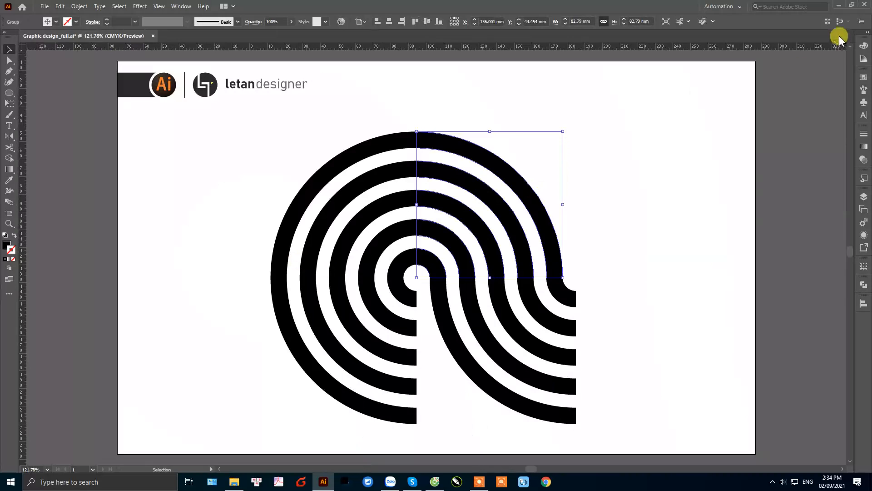
left_click(864, 46)
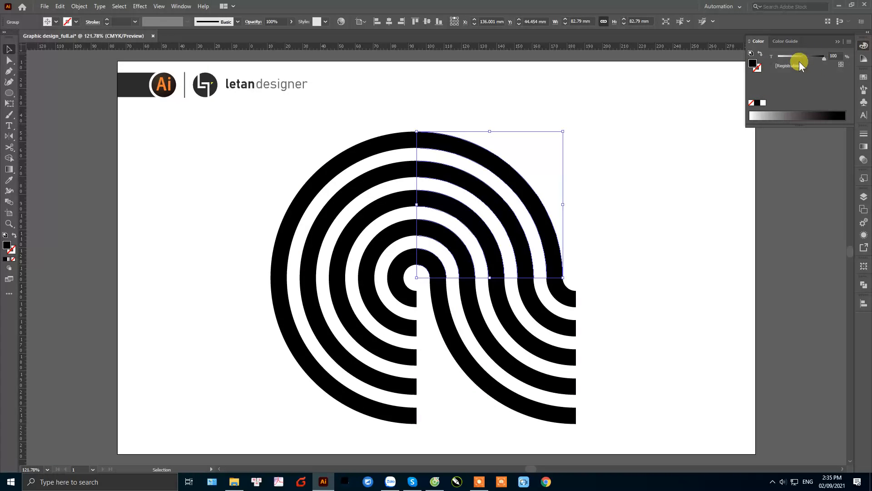
left_click(849, 41)
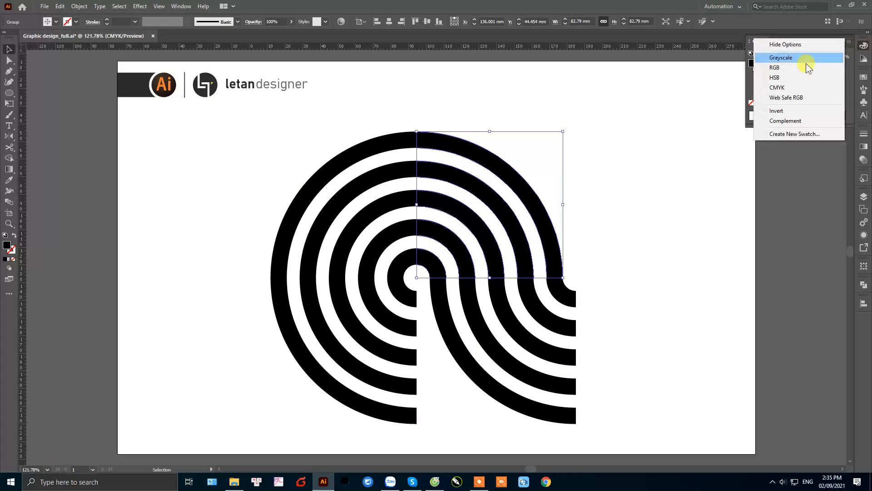
left_click(789, 87)
left_click_drag(823, 92, 774, 92)
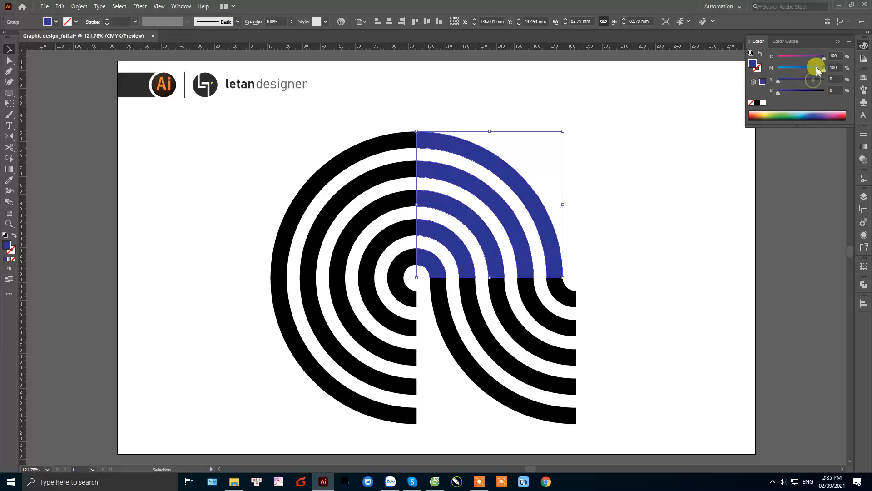
left_click_drag(816, 68, 762, 69)
left_click(642, 145)
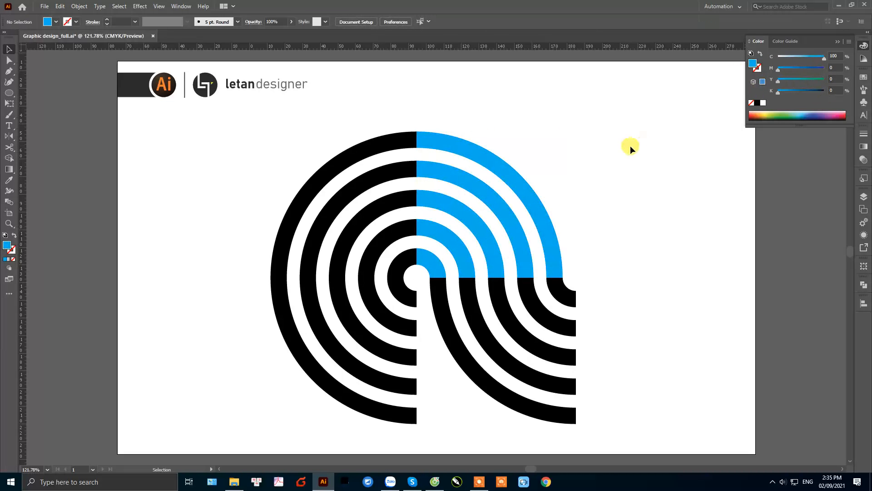
Step: Place a copy of the blue quarter group below, aligning its outermost stripe with the end of the lower-left group's innermost stripe
left_click(487, 156)
left_click_drag(485, 167, 492, 316)
scroll(424, 293, "up", 5)
left_click_drag(395, 314, 396, 303)
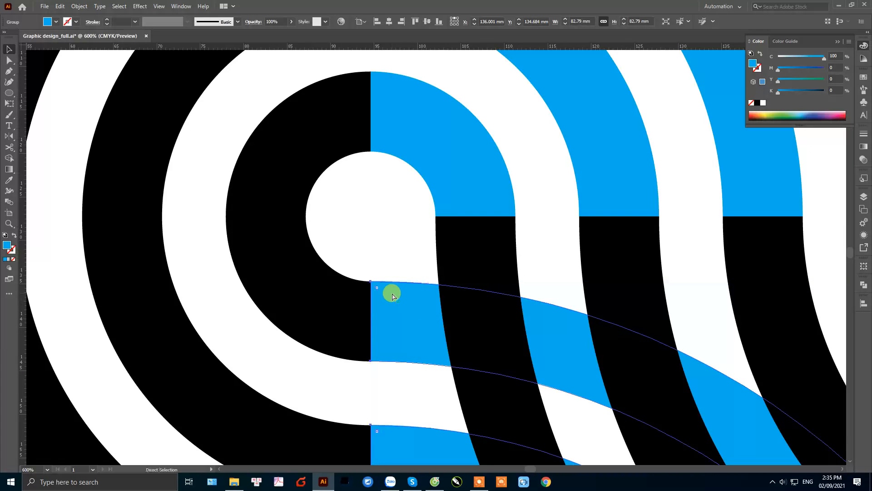
key("ctrl+0")
left_click(615, 214)
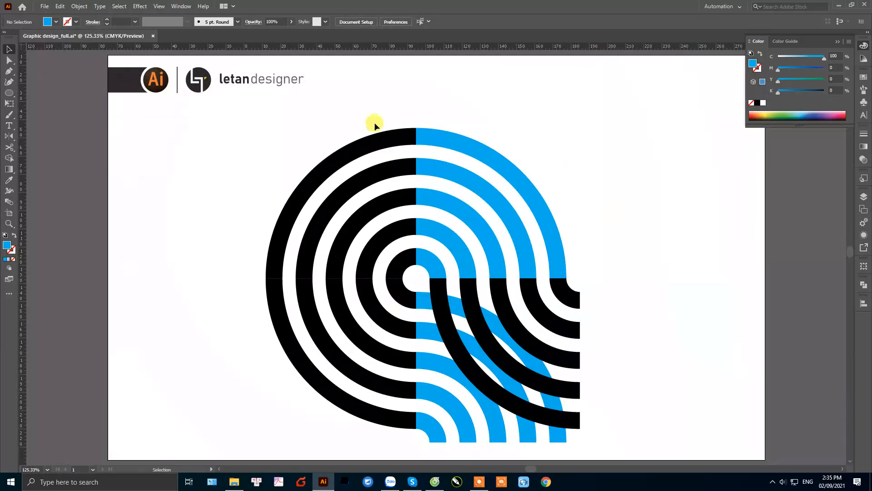
Step: Delete the two upper quarter groups and the lower-left black quarter group, keeping only the overlapping blue and black pair
left_click(488, 159)
key("Delete")
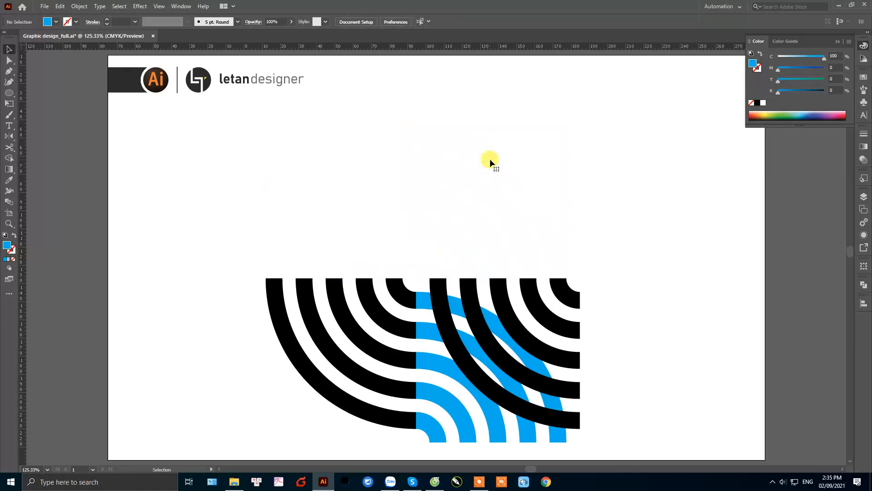
left_click(336, 323)
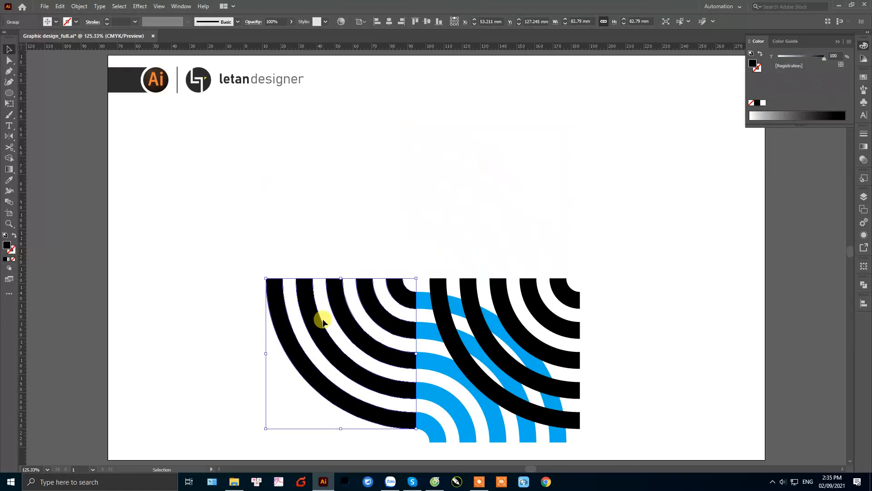
key("Delete")
Step: Move the overlapping blue and black quarter groups to the middle of the artboard and enlarge them to about 122 mm
left_click_drag(402, 246, 592, 382)
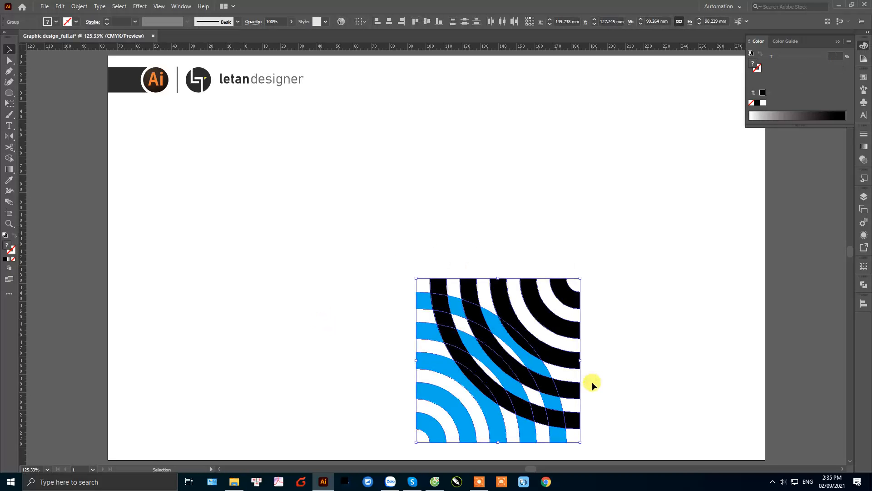
left_click_drag(547, 356, 472, 217)
left_click_drag(504, 302, 564, 361)
left_click_drag(503, 240, 492, 247)
left_click(631, 230)
Step: Clear the blue pieces crossing the white gaps between the black arcs using Shape Builder with fill and stroke swapped
left_click_drag(302, 136, 617, 396)
left_click(11, 148)
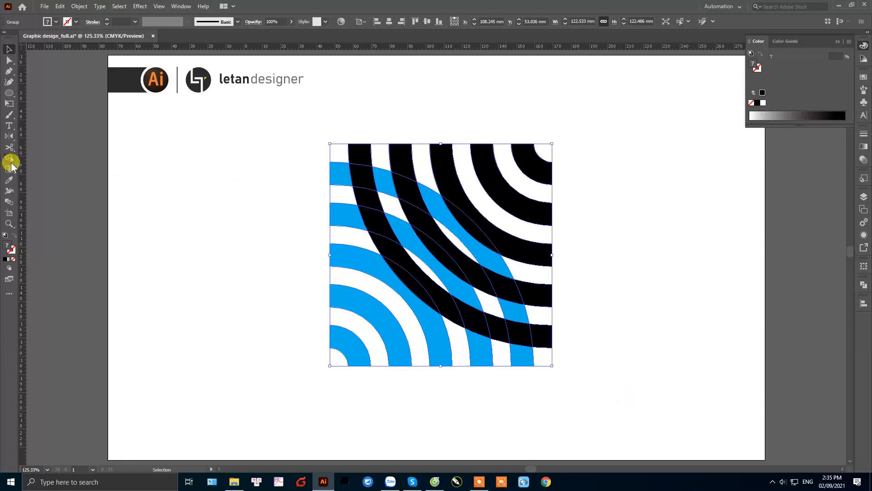
left_click(9, 159)
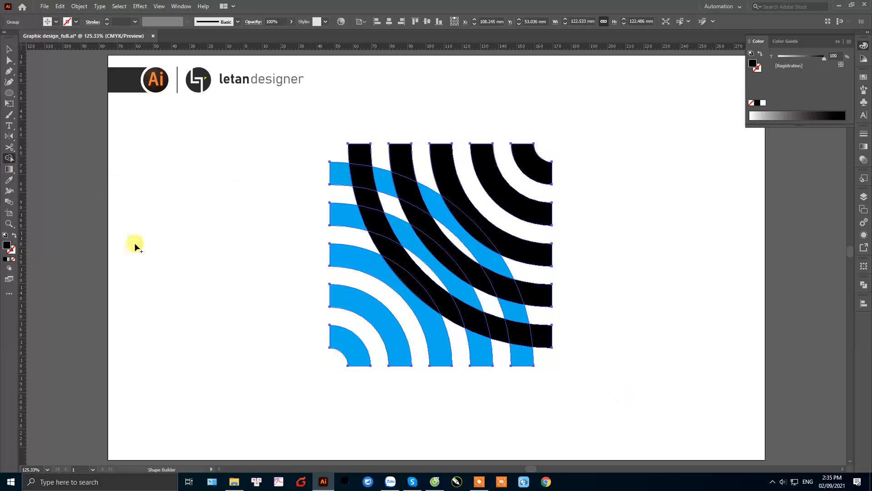
left_click(15, 252)
left_click_drag(424, 174, 444, 227)
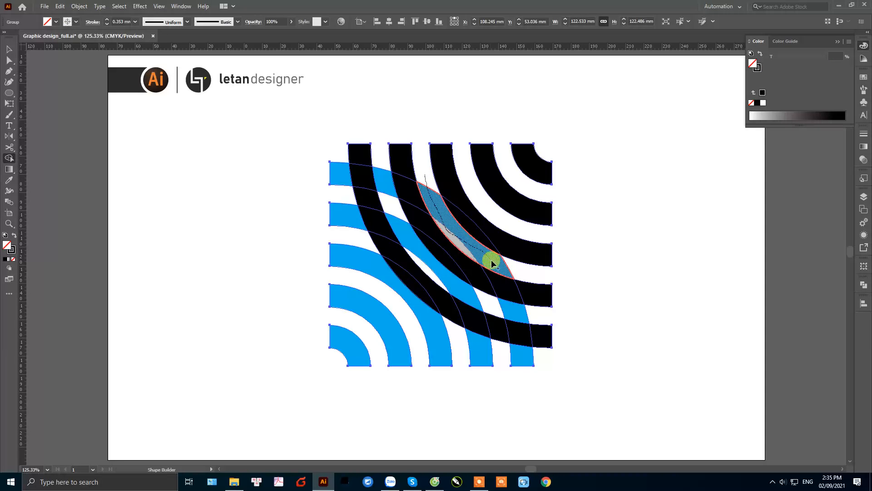
left_click_drag(514, 268, 514, 271)
left_click_drag(382, 159, 399, 225)
left_click_drag(417, 258, 425, 266)
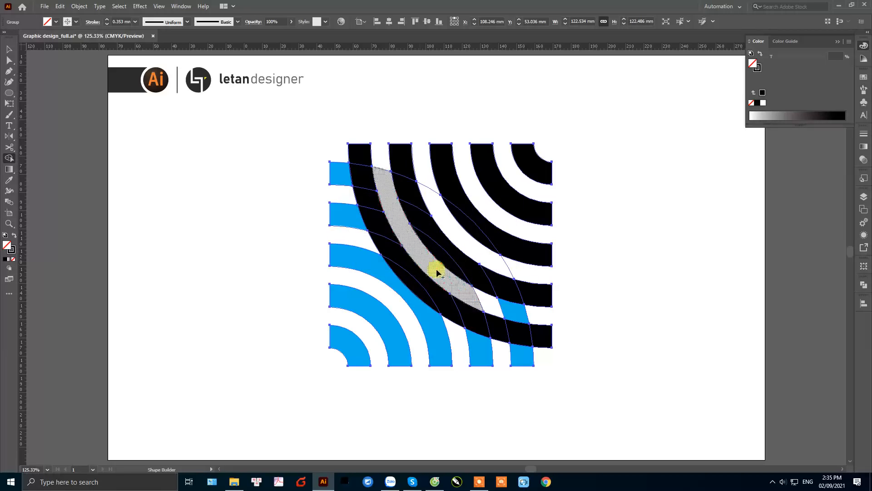
mouse_move(531, 313)
left_mouse_down()
mouse_move(488, 308)
mouse_move(526, 298)
mouse_move(516, 298)
left_mouse_up()
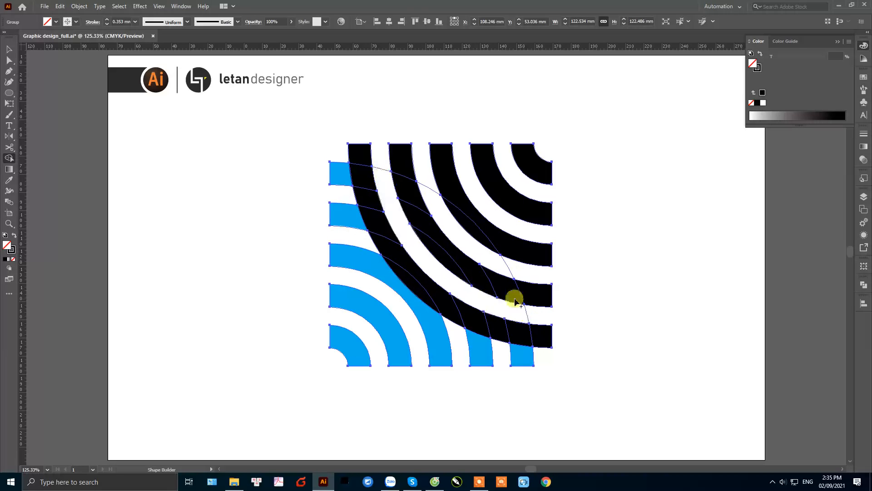
key("v")
left_click(611, 251)
Step: Select all the blue and black arc paths, cut them out of their separate groups, paste them in place and group them
key("a")
left_click(341, 173)
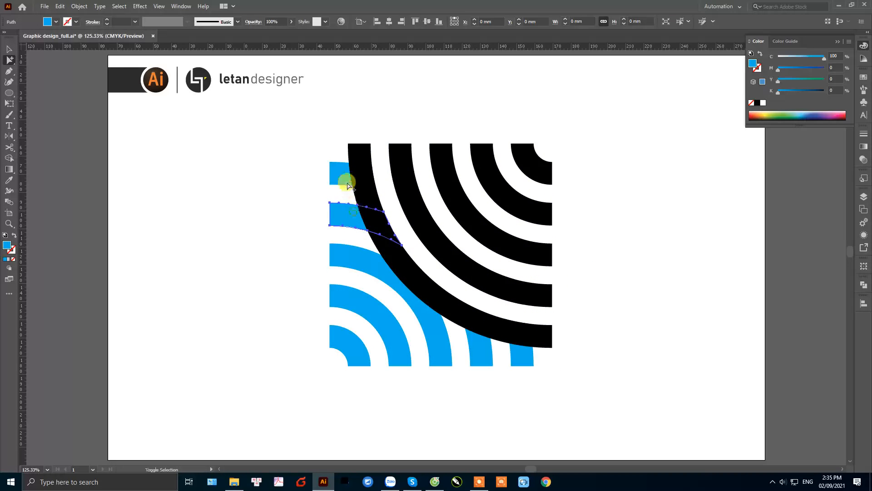
left_click(475, 349, "shift")
left_click(518, 357, "shift")
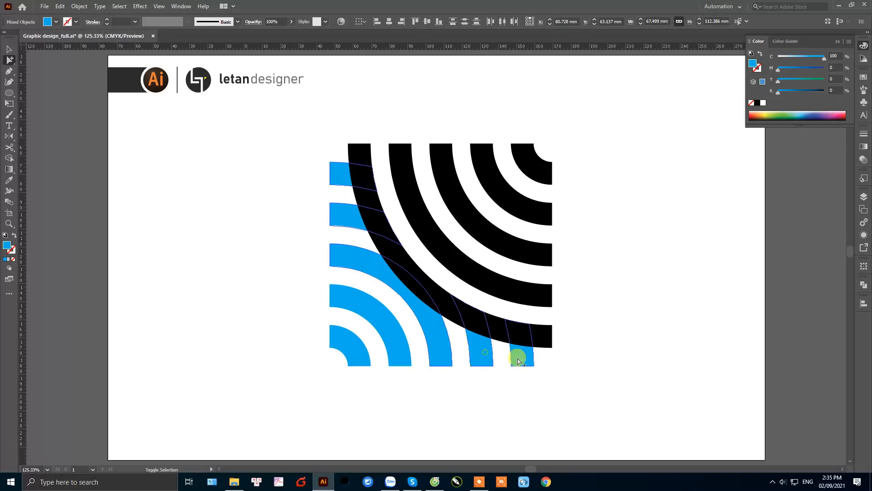
left_click(451, 304, "shift")
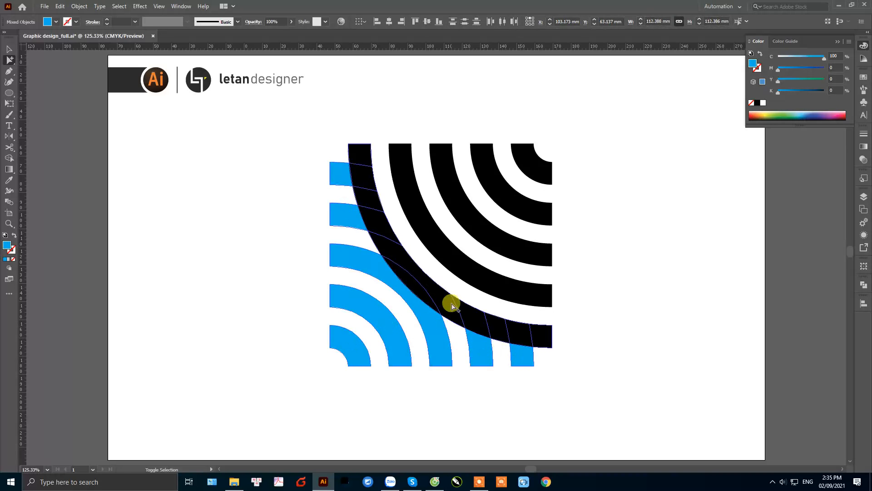
left_click(483, 229, "shift")
left_click(511, 207, "shift")
left_click(538, 165, "shift")
key("ctrl+g")
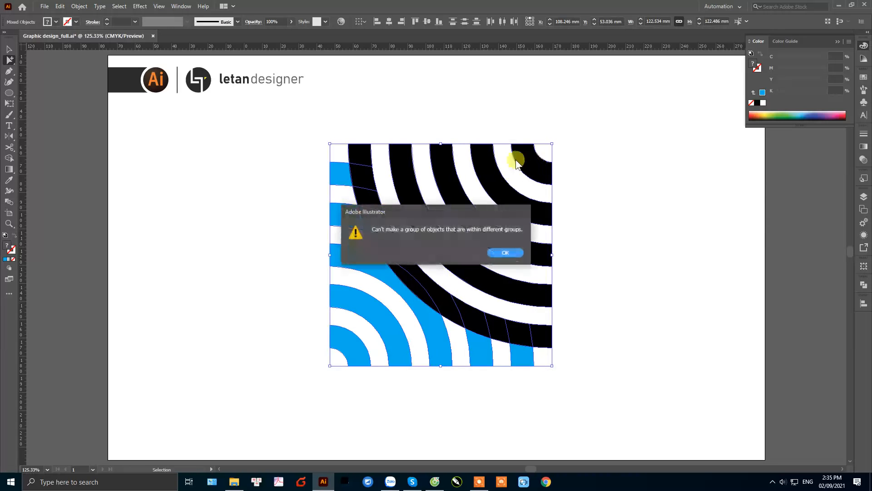
left_click(504, 253)
key("ctrl+x")
key("ctrl+f")
key("ctrl+g")
key("ctrl+7")
Step: Fill the whole grouped arc tile with black
left_click_drag(297, 133, 588, 384)
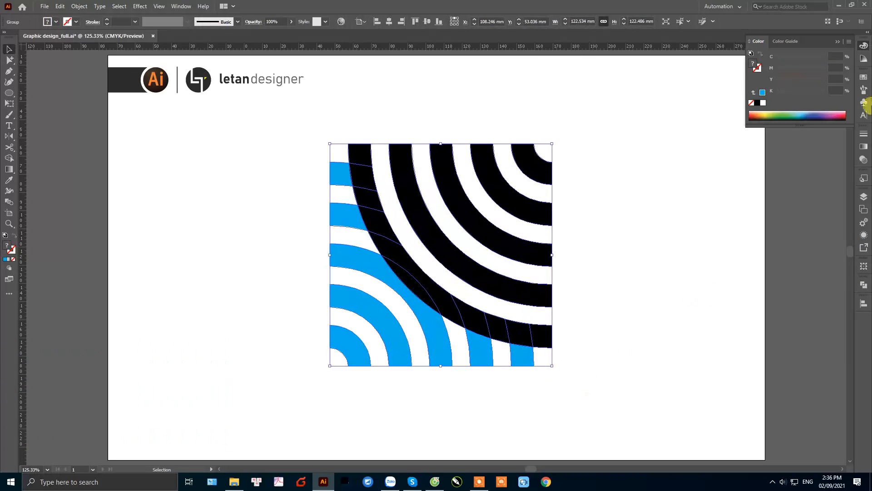
left_click(757, 103)
left_click(608, 132)
Step: Scale the tile down to about 84 mm and place a copy rotated 90° clockwise against its right edge
left_click_drag(299, 130, 626, 372)
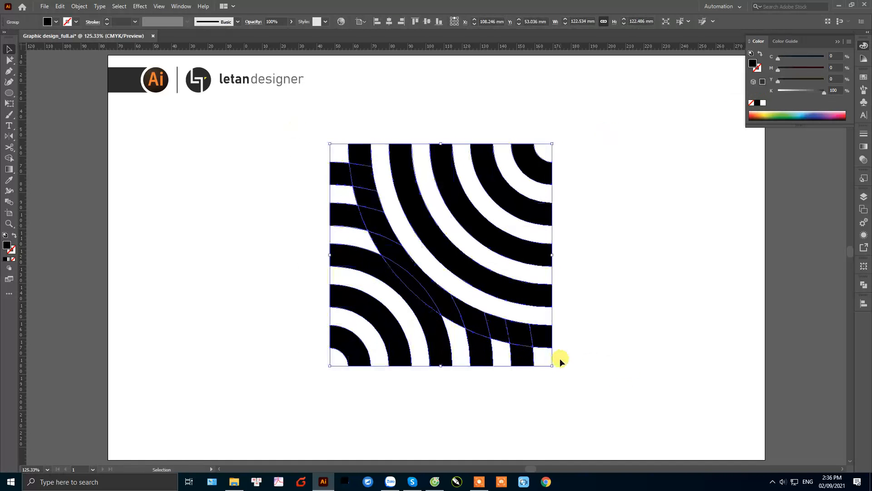
left_click_drag(551, 365, 481, 296)
left_click_drag(391, 191, 346, 227)
left_click_drag(493, 141, 473, 285)
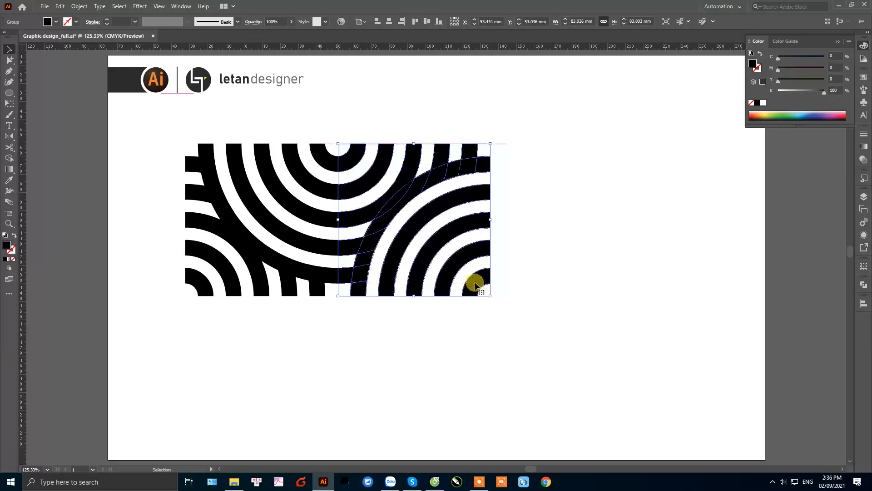
left_click(526, 246)
Step: Move the row of two tiles to the horizontal middle of the artboard and slightly upward
left_click_drag(182, 141, 503, 285)
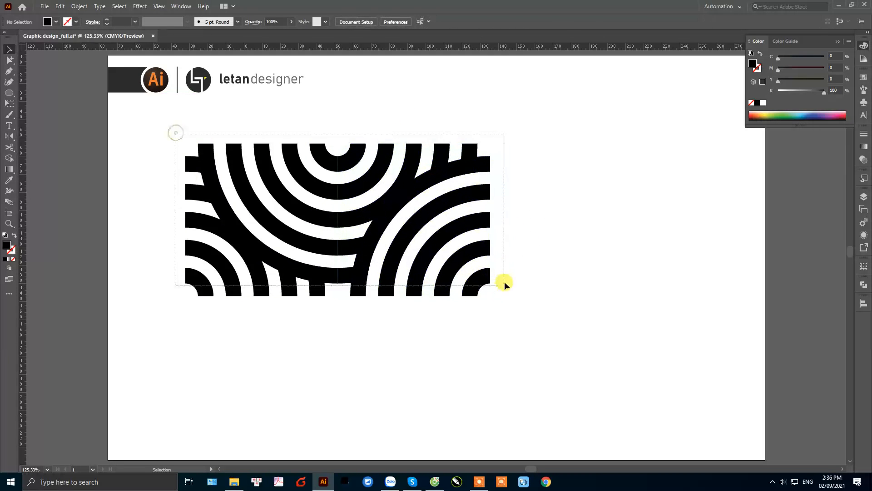
left_click_drag(465, 195, 567, 205)
left_click(647, 204)
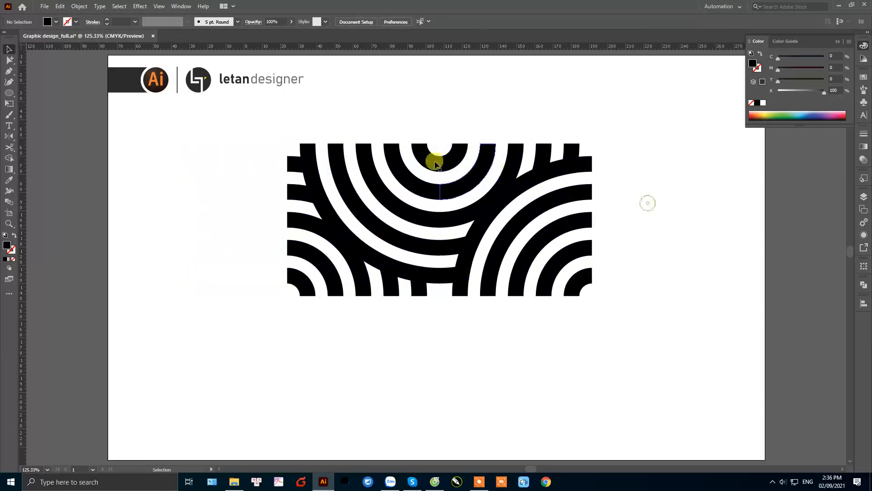
left_click_drag(628, 275, 640, 302)
left_click_drag(551, 173, 551, 150)
left_click(673, 168)
Step: Place a copy of the two-tile row directly below the original and rotate it 180° to complete the square
left_click_drag(274, 104, 610, 249)
left_click_drag(556, 146, 568, 298)
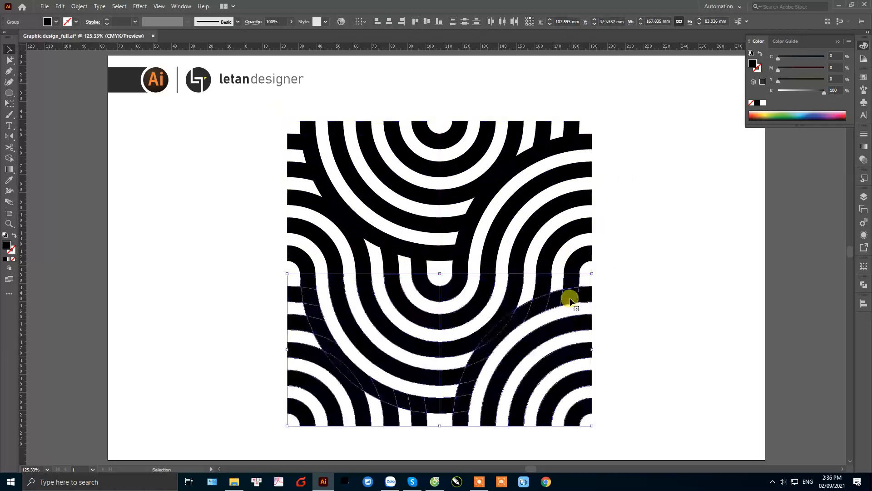
left_click_drag(594, 269, 316, 376)
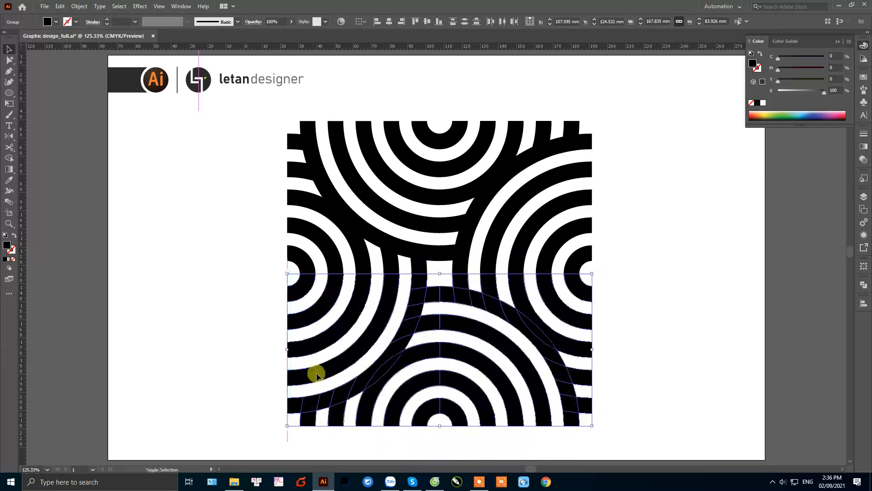
left_click(630, 258)
Step: Scale the four-tile square down around its center to about 55 mm wide
left_click_drag(259, 107, 631, 405)
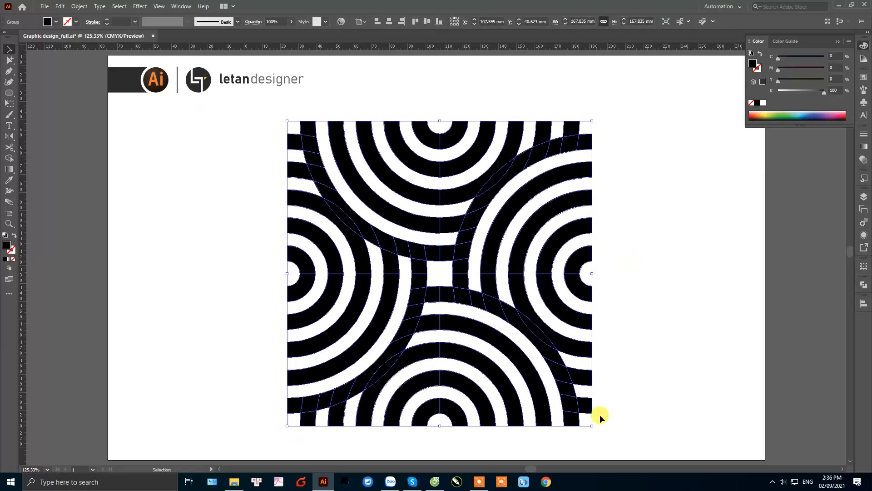
left_click_drag(593, 424, 487, 350)
left_click(487, 350)
left_click_drag(317, 184, 544, 362)
left_click(543, 362)
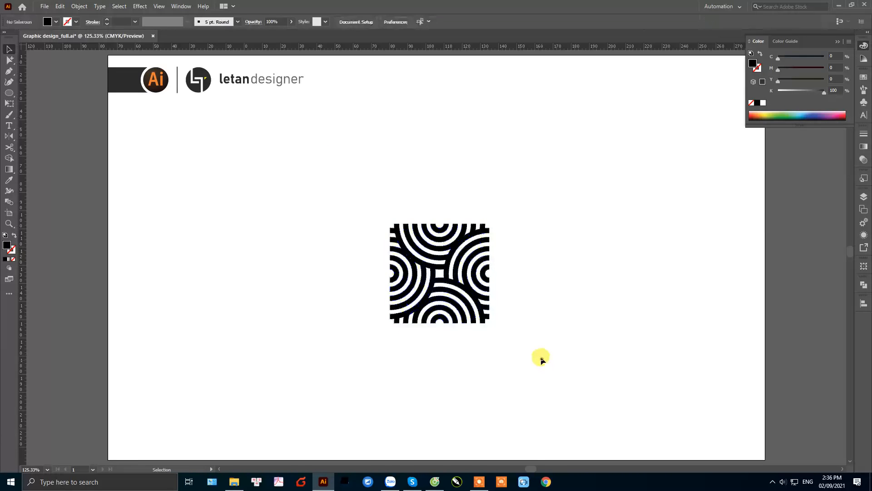
Step: Duplicate the small square edge to edge into a two-by-two grid and center the resulting pattern on the artboard
left_click(431, 248)
left_click(348, 253)
left_click_drag(391, 259, 492, 284)
left_click(547, 166)
left_click_drag(359, 189, 633, 356)
left_click_drag(521, 263, 477, 300)
left_click(633, 245)
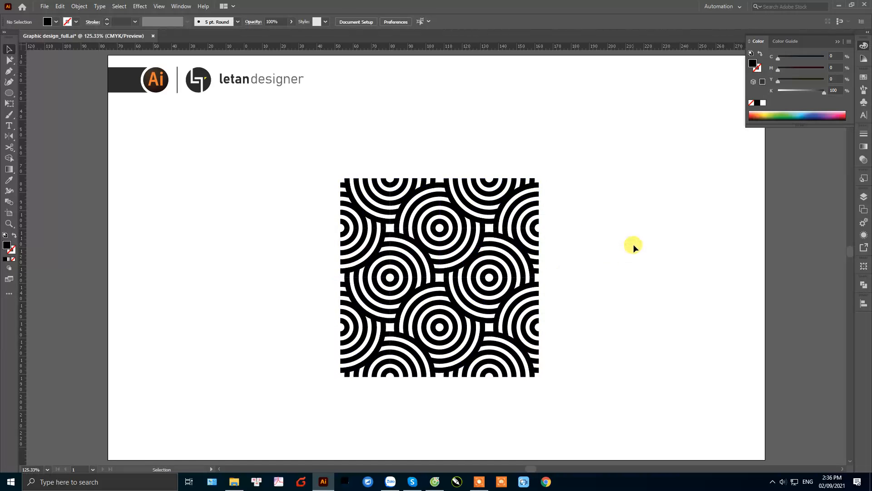
left_click_drag(342, 166, 610, 374)
left_click(603, 338)
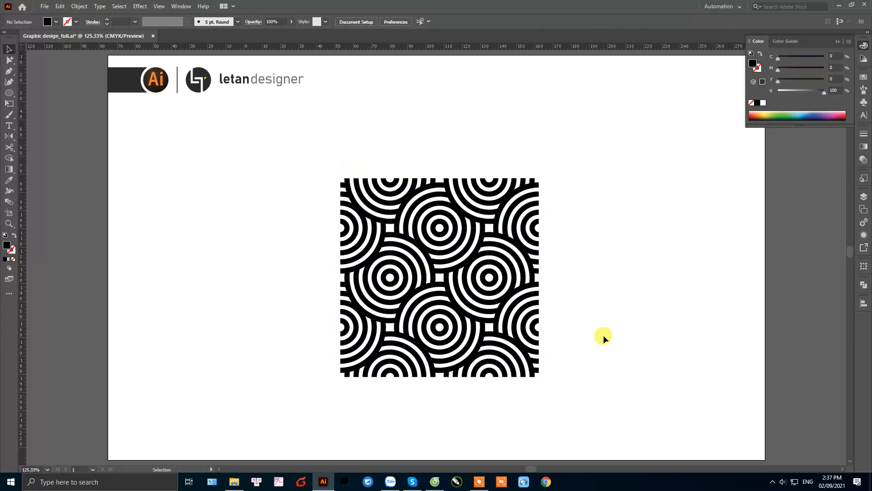